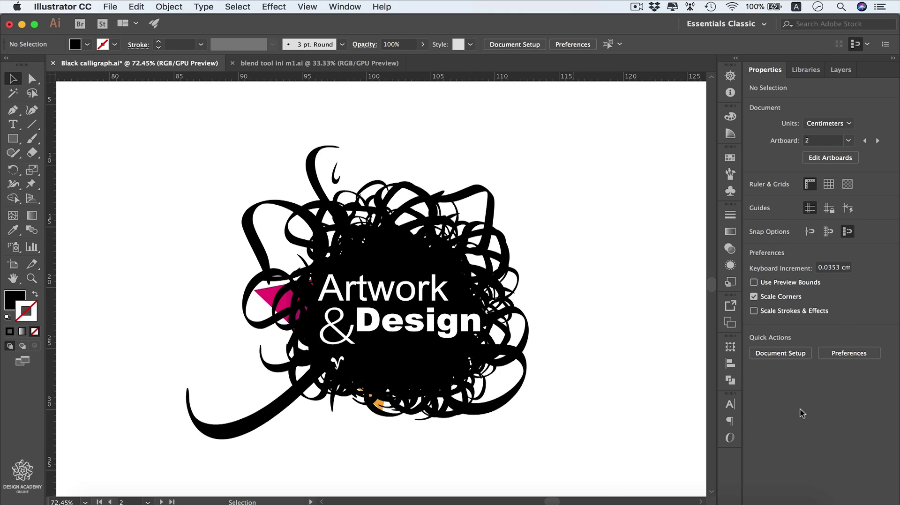
Browse the Illustrator CC and Edit menus, then bring up Preferences on its General page
{"action": "left_click", "coordinate": [846, 359]}
{"action": "left_click", "coordinate": [57, 10]}
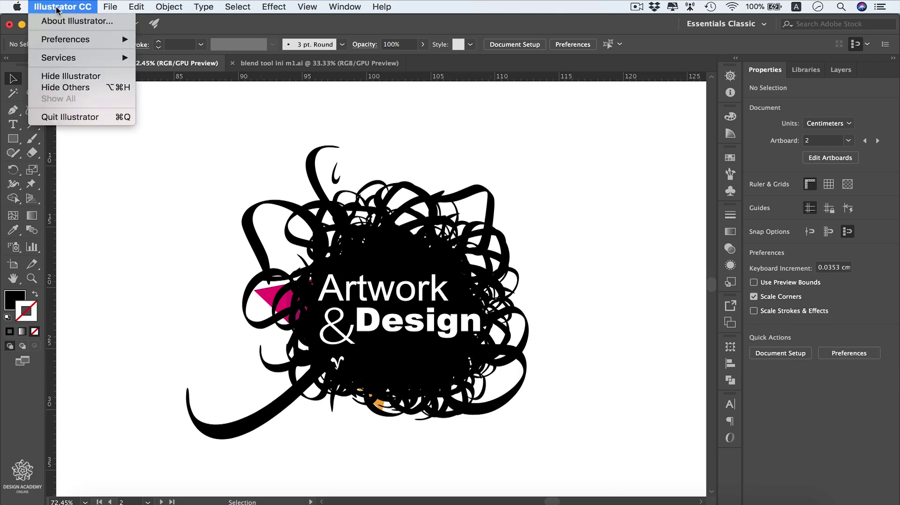
{"action": "mouse_move", "coordinate": [60, 40]}
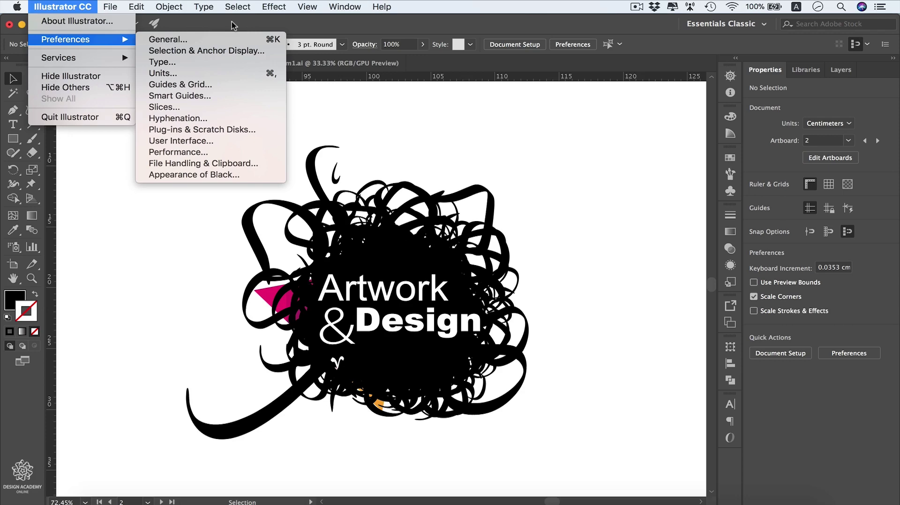
{"action": "mouse_move", "coordinate": [139, 8]}
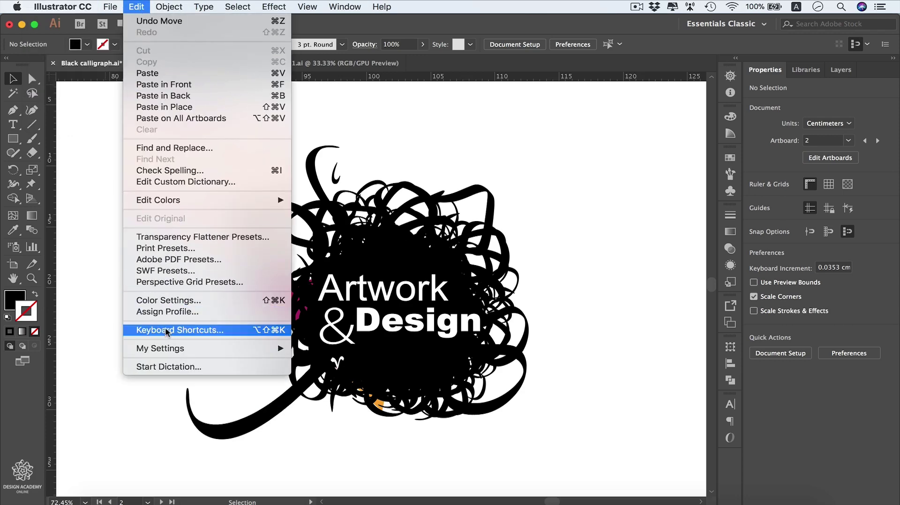
{"action": "left_click", "coordinate": [322, 34]}
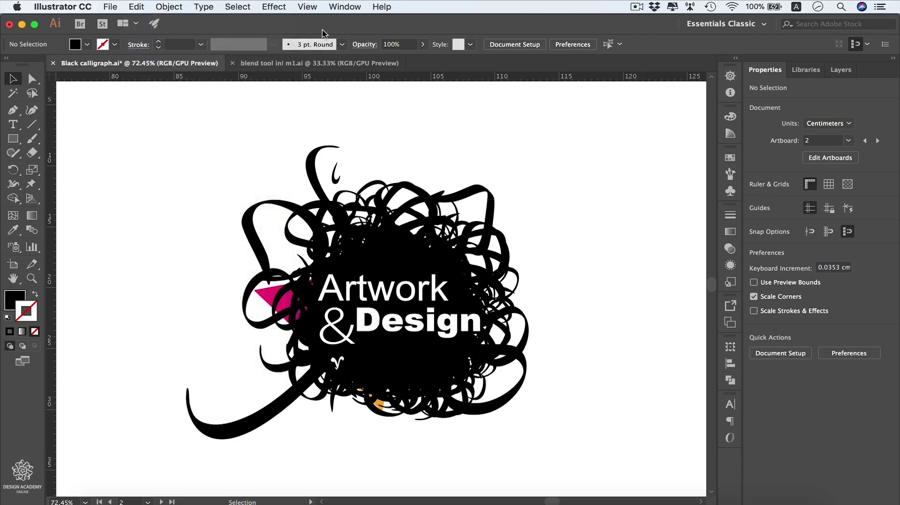
Set general units to Millimeters and Keyboard Increment to 1 mm, then apply with OK
{"action": "left_click", "coordinate": [575, 45]}
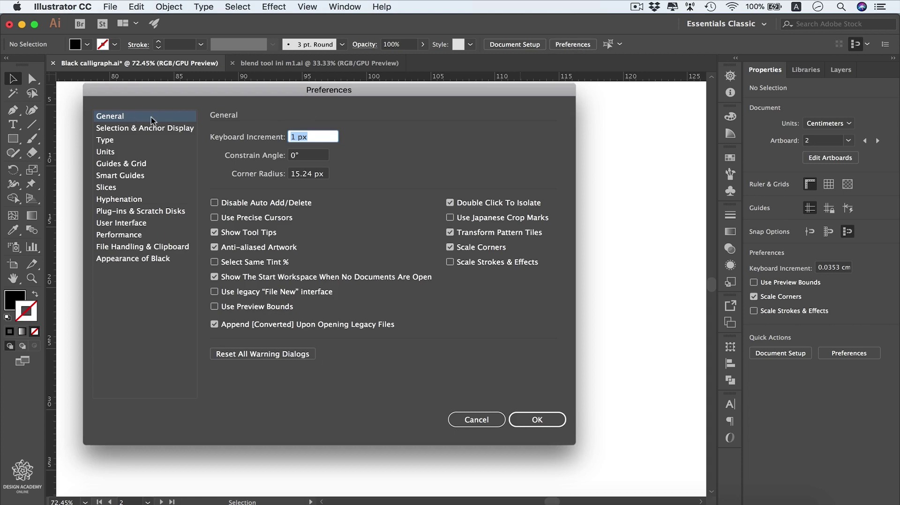
{"action": "left_click", "coordinate": [129, 156]}
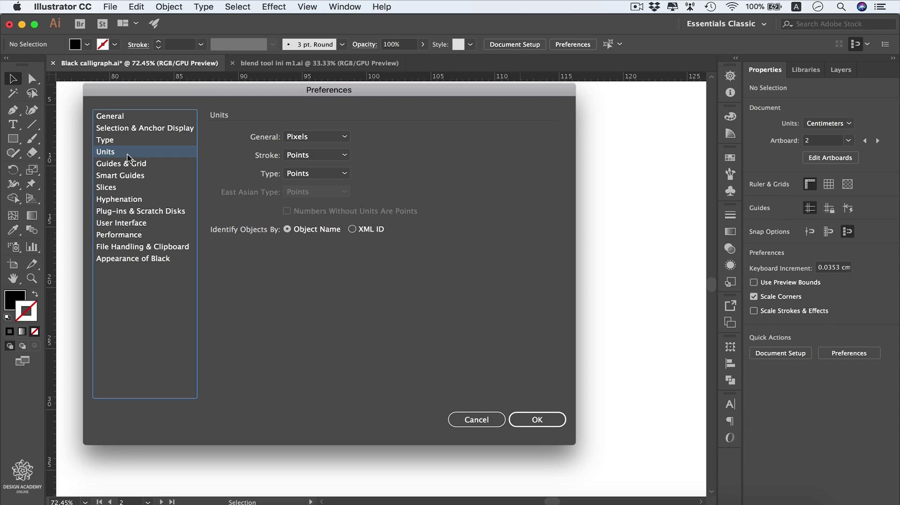
{"action": "left_click", "coordinate": [337, 137]}
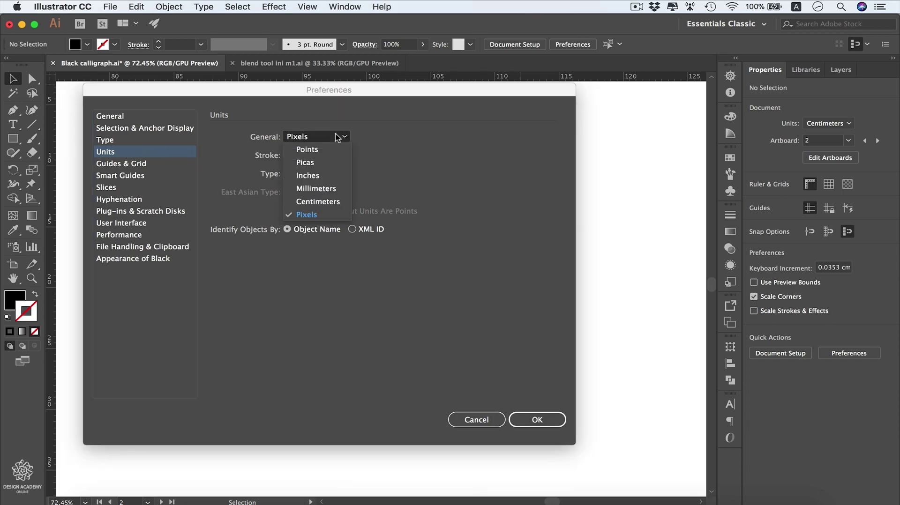
{"action": "left_click", "coordinate": [333, 190]}
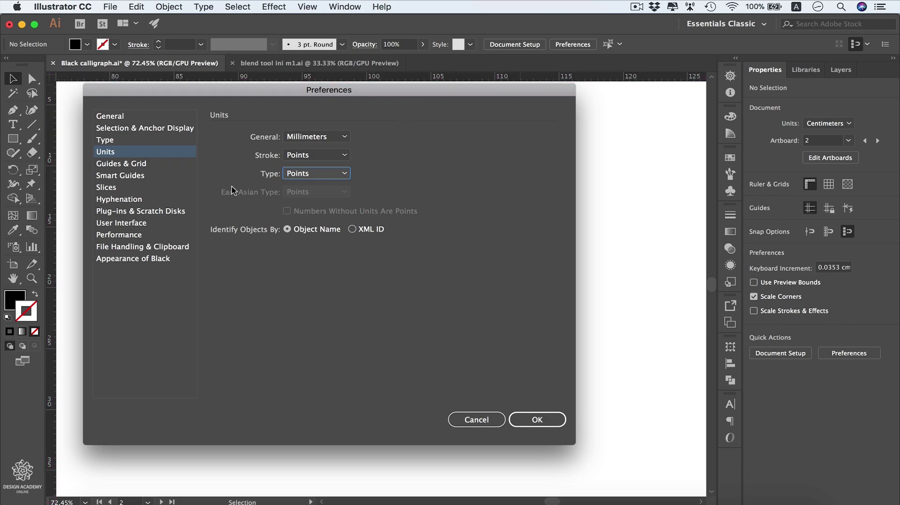
{"action": "left_click", "coordinate": [121, 116]}
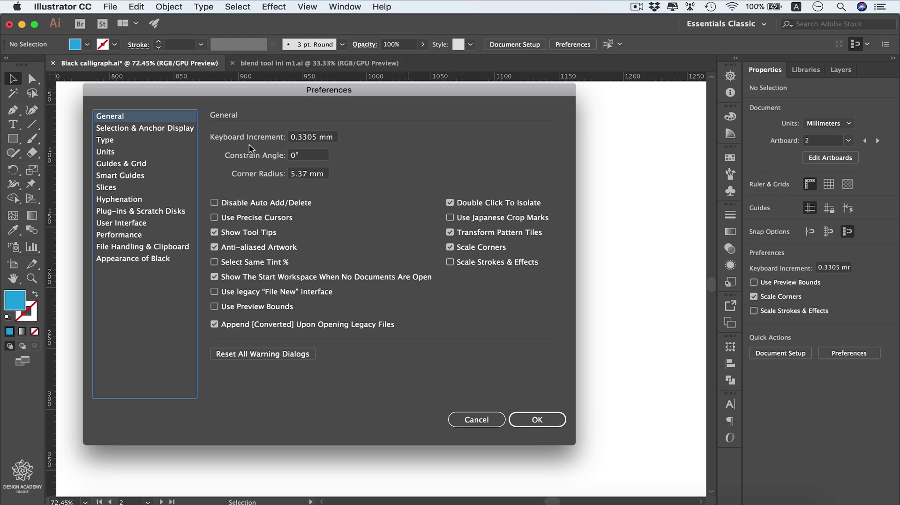
{"action": "left_click", "coordinate": [316, 137]}
{"action": "left_click_drag", "start_coordinate": [316, 137], "coordinate": [265, 139]}
{"action": "type", "text": "1"}
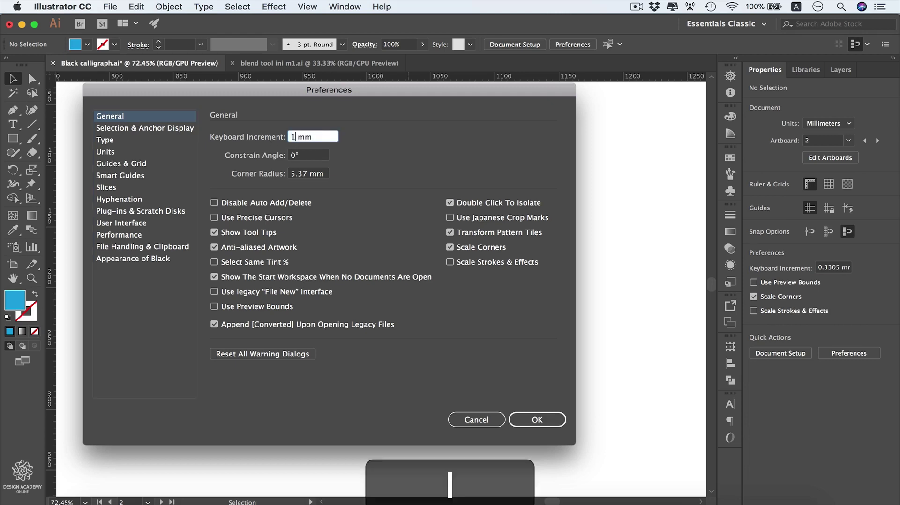
{"action": "left_click", "coordinate": [548, 420]}
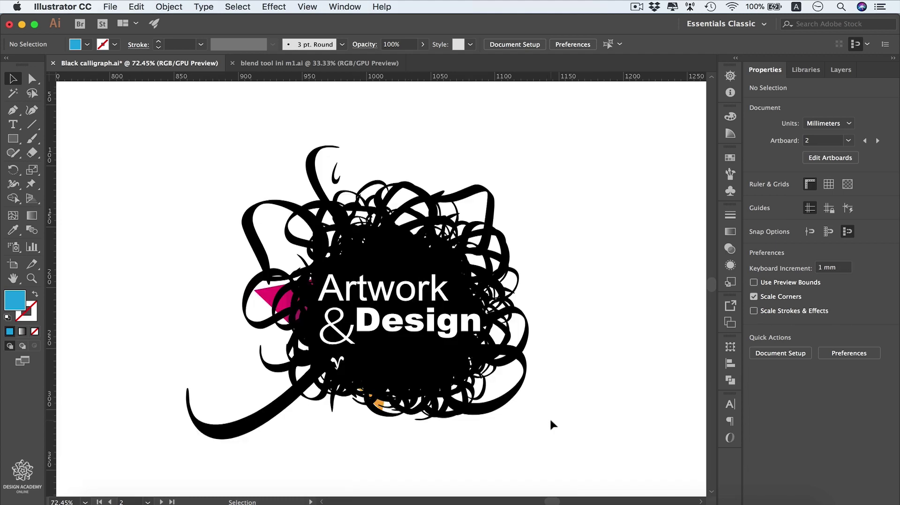
Alt-drag a copy of the Artwork text to the top-left and fill it light blue
{"action": "left_click", "coordinate": [360, 292]}
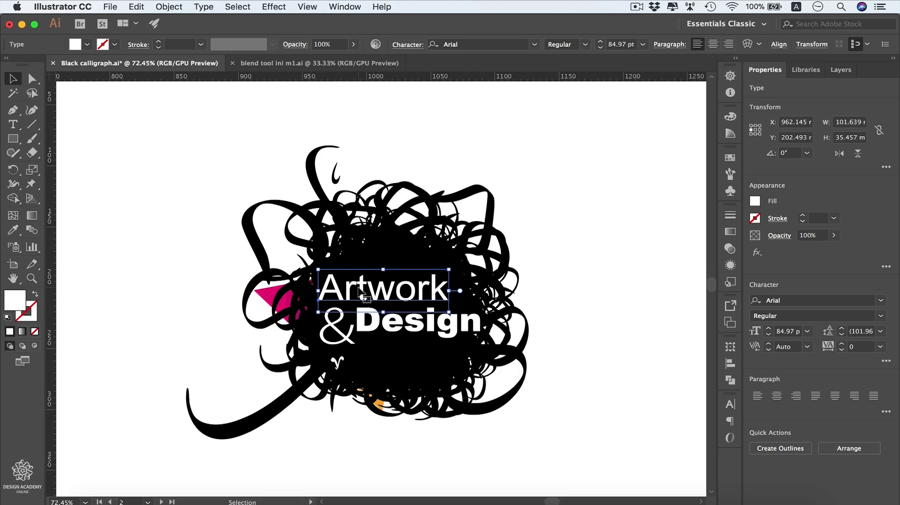
{"action": "left_click_drag", "start_coordinate": [360, 292], "coordinate": [171, 171]}
{"action": "key", "text": "alt"}
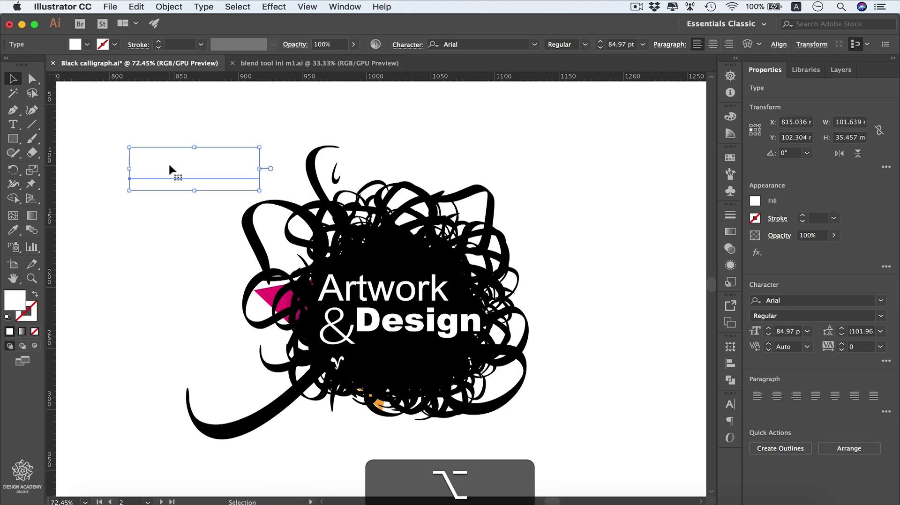
{"action": "left_click", "coordinate": [730, 136]}
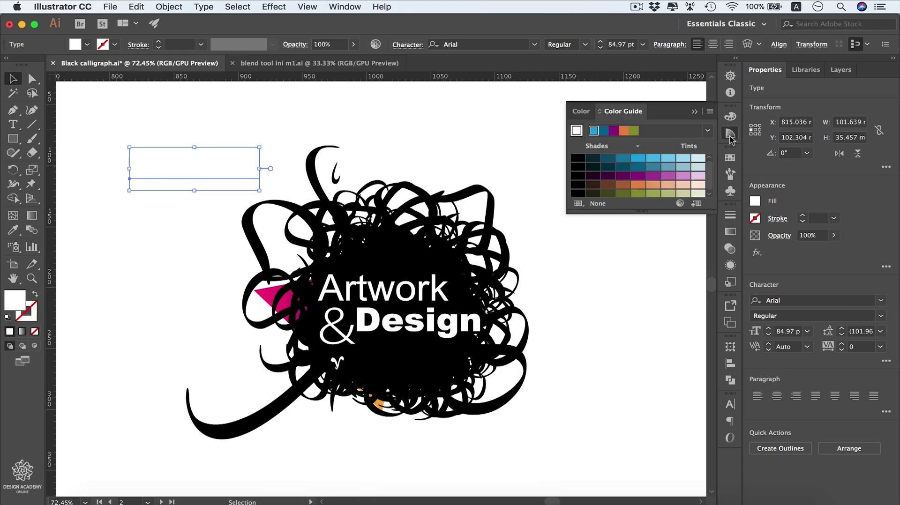
{"action": "left_click", "coordinate": [653, 158]}
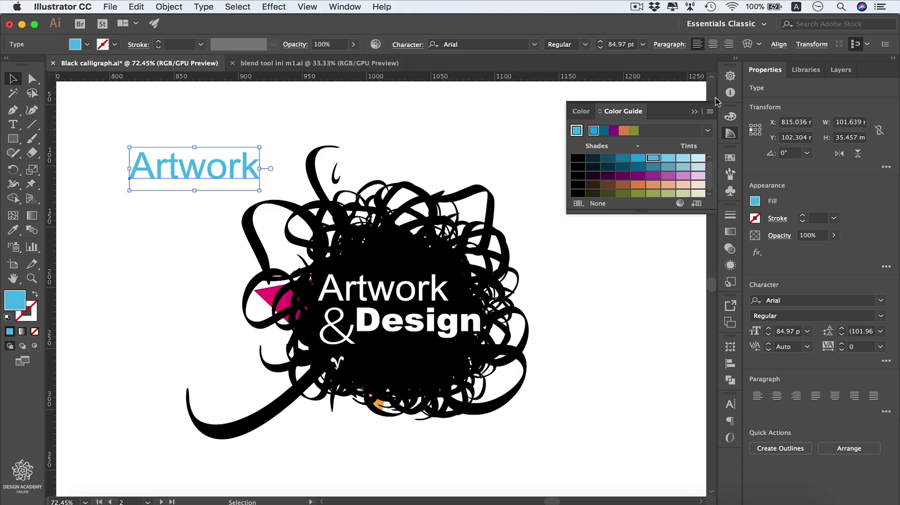
{"action": "left_click", "coordinate": [695, 116]}
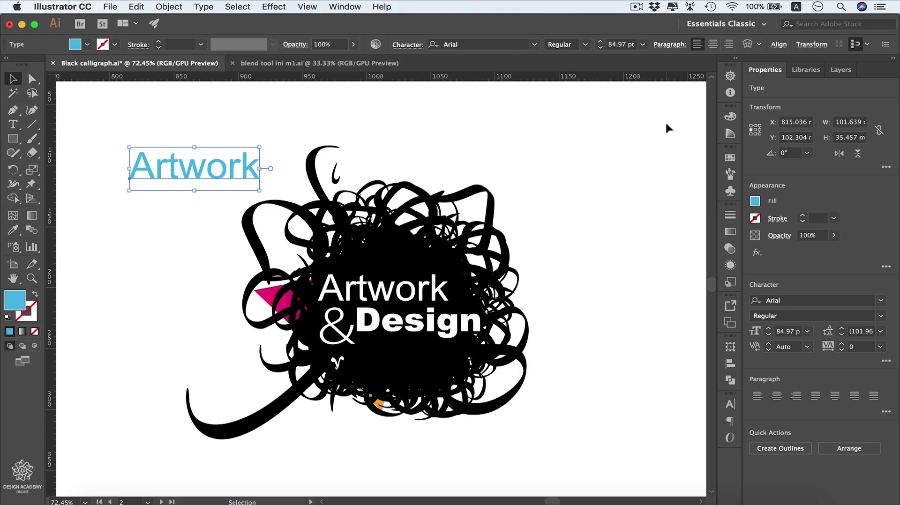
Nudge the blue copy with arrow keys, shift it about 10 mm right, then deselect
{"action": "key", "text": "Right"}
{"action": "key", "text": "Up"}
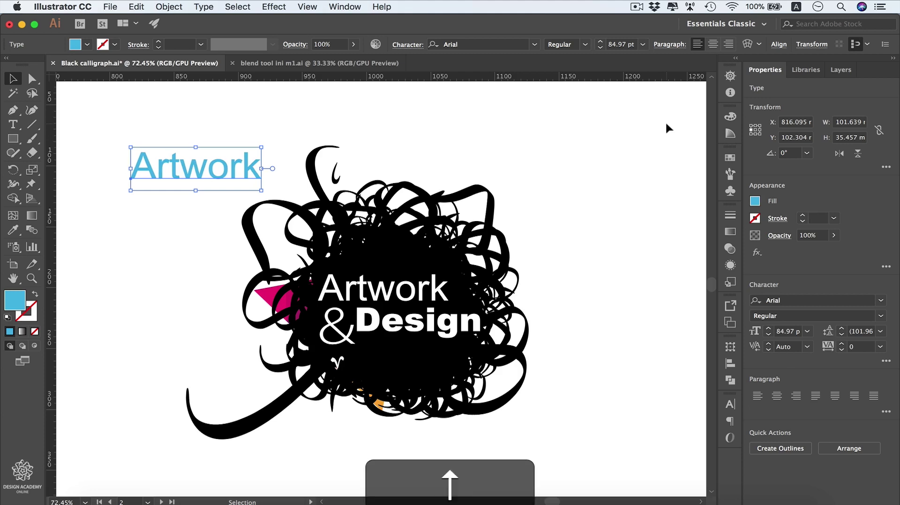
{"action": "key", "text": "Down"}
{"action": "key", "text": "Left"}
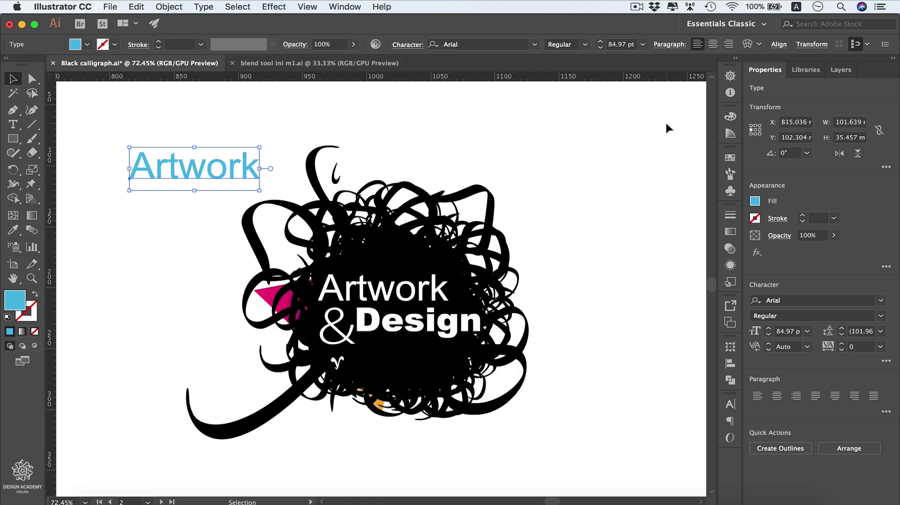
{"action": "key", "text": "shift+Right"}
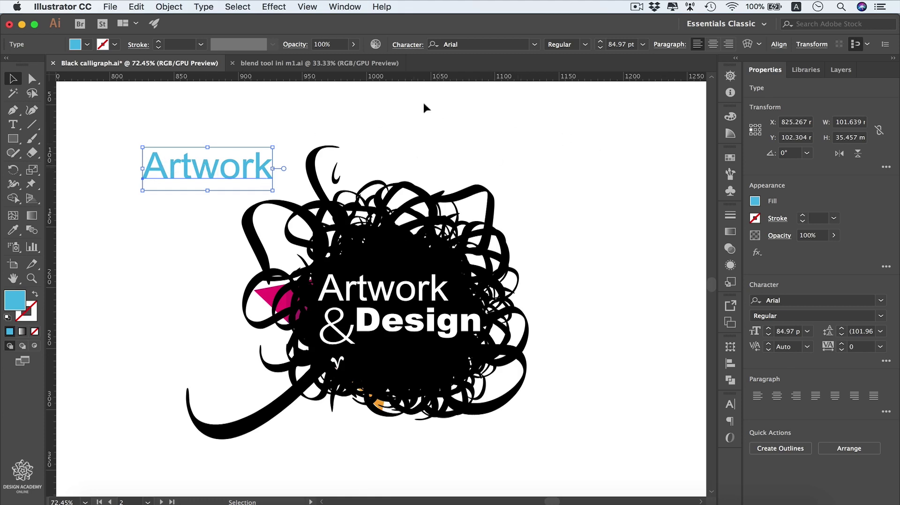
{"action": "left_click", "coordinate": [578, 161]}
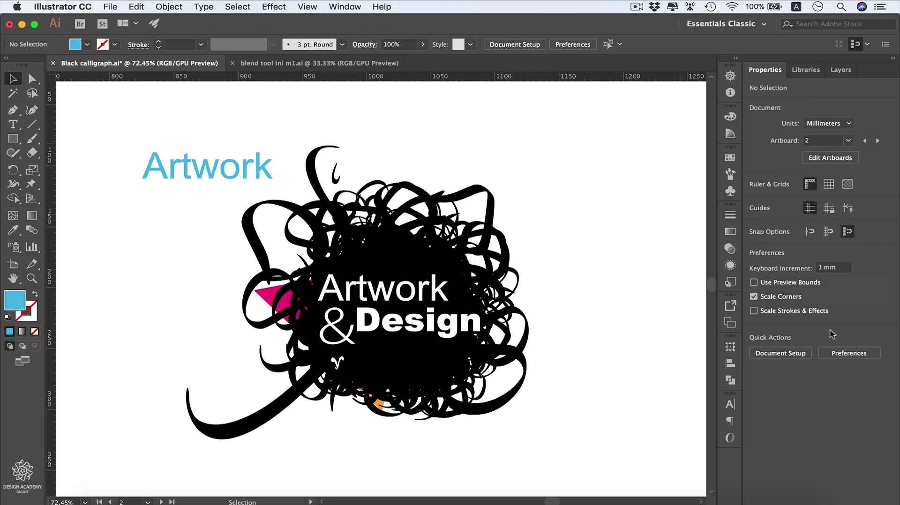
Turn on Use Precise Cursors in the General preferences and close the dialog
{"action": "left_click", "coordinate": [838, 358]}
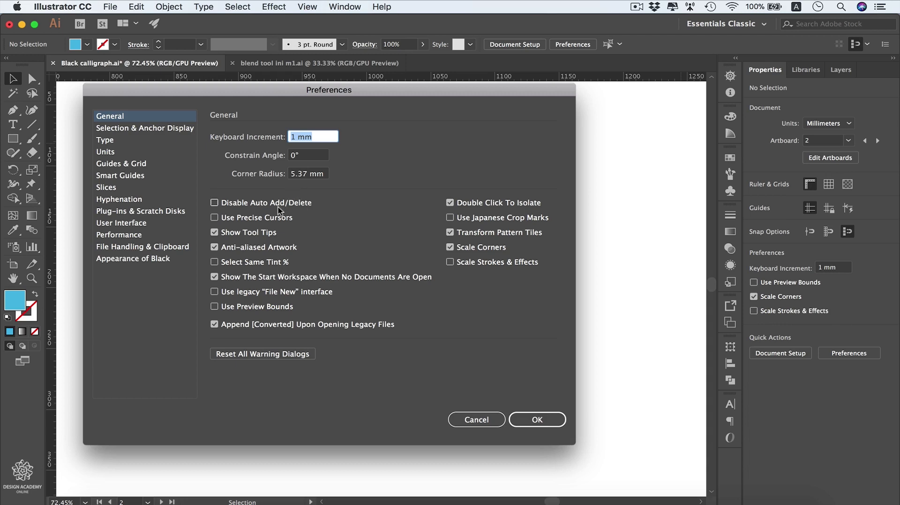
{"action": "left_click", "coordinate": [215, 218]}
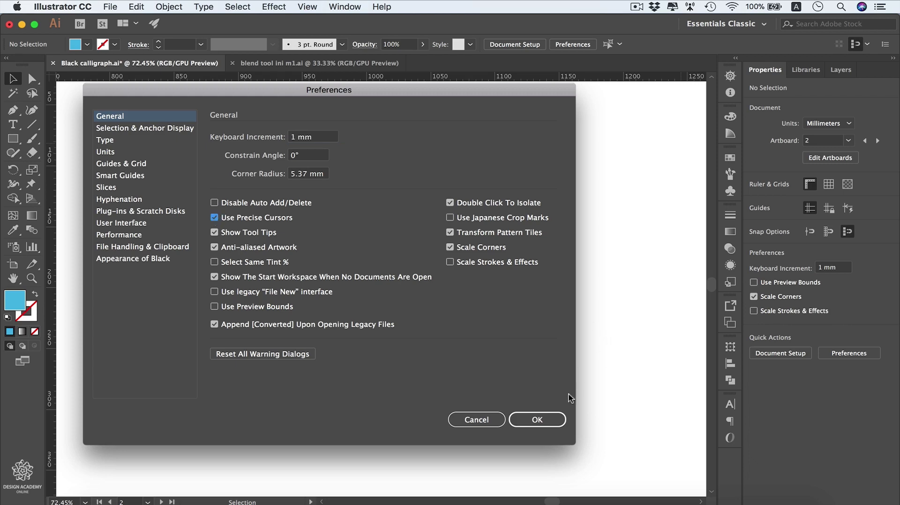
{"action": "left_click", "coordinate": [547, 415]}
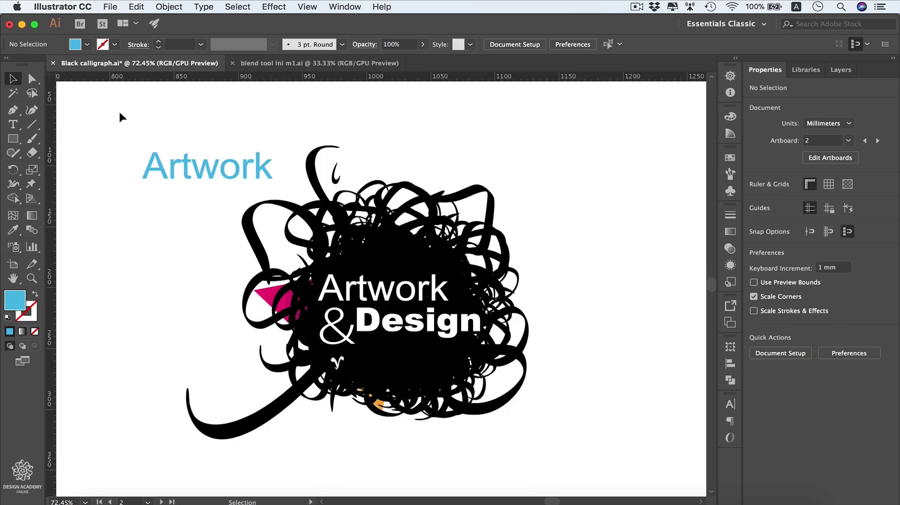
With the Pen tool active, switch Use Precise Cursors back off and confirm
{"action": "left_click", "coordinate": [13, 110]}
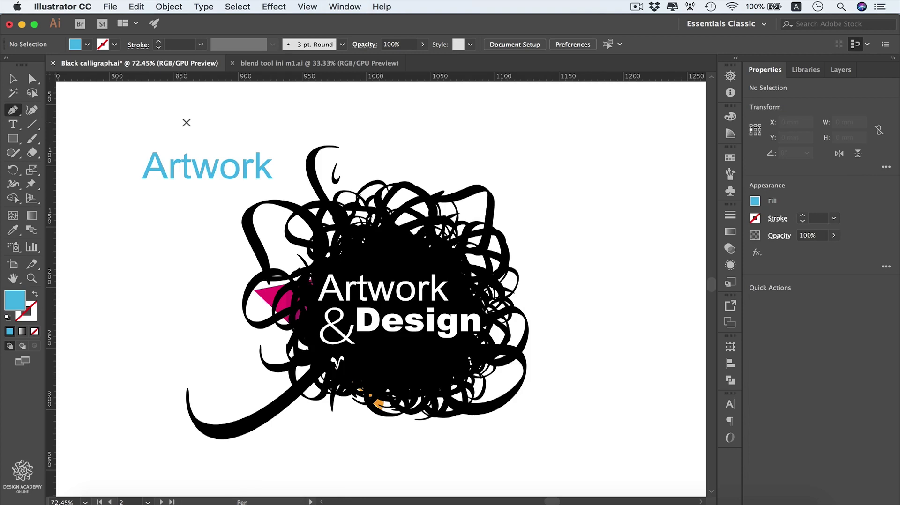
{"action": "left_click", "coordinate": [571, 44]}
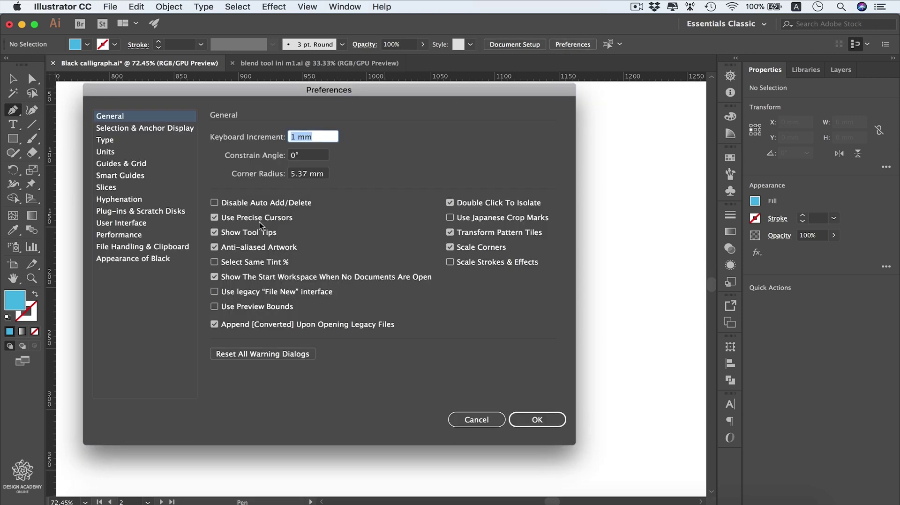
{"action": "left_click", "coordinate": [268, 222]}
{"action": "left_click", "coordinate": [534, 419]}
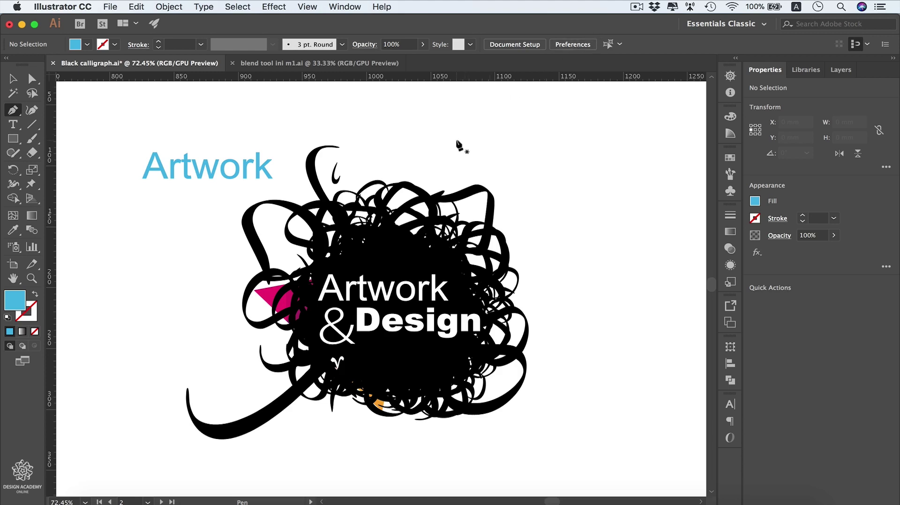
Bring up the General preferences and move focus off the 1 mm Keyboard Increment field
{"action": "left_click", "coordinate": [572, 44]}
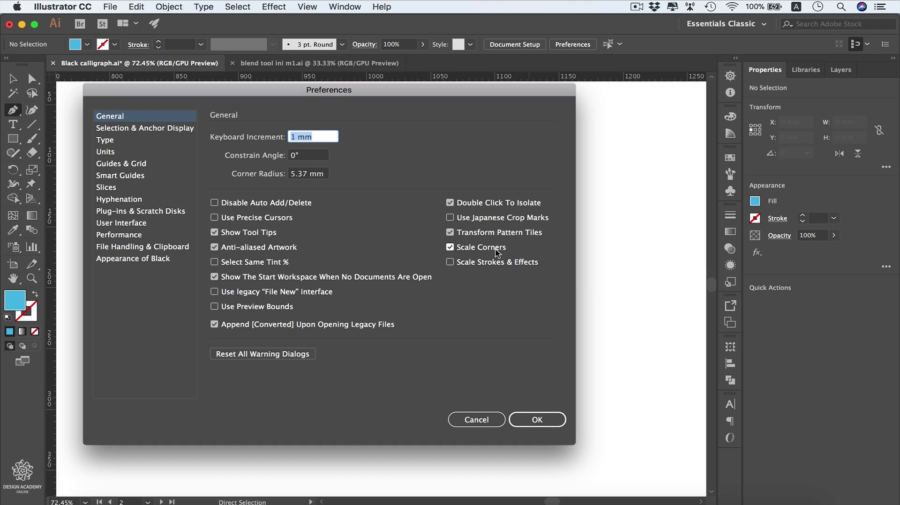
{"action": "key", "text": "shift+Tab"}
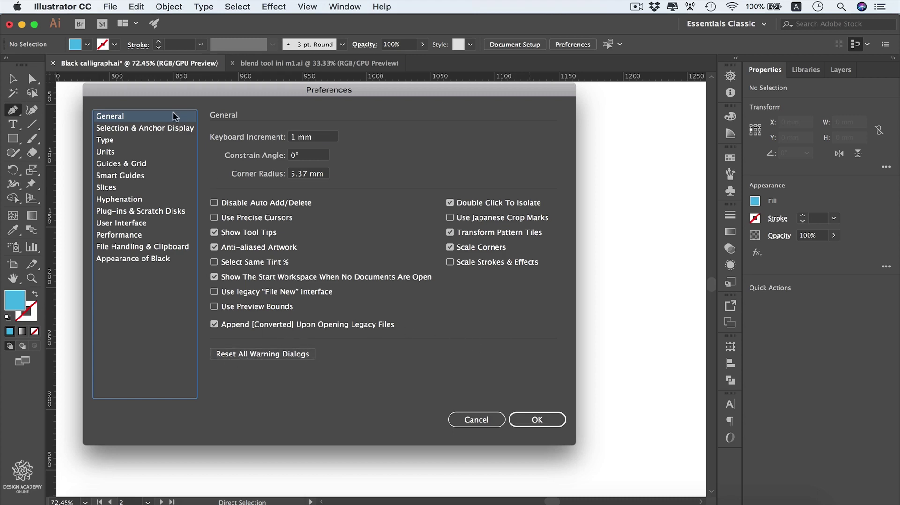
Review the Selection & Anchor Display preferences, then close the dialog with OK
{"action": "left_click", "coordinate": [155, 129]}
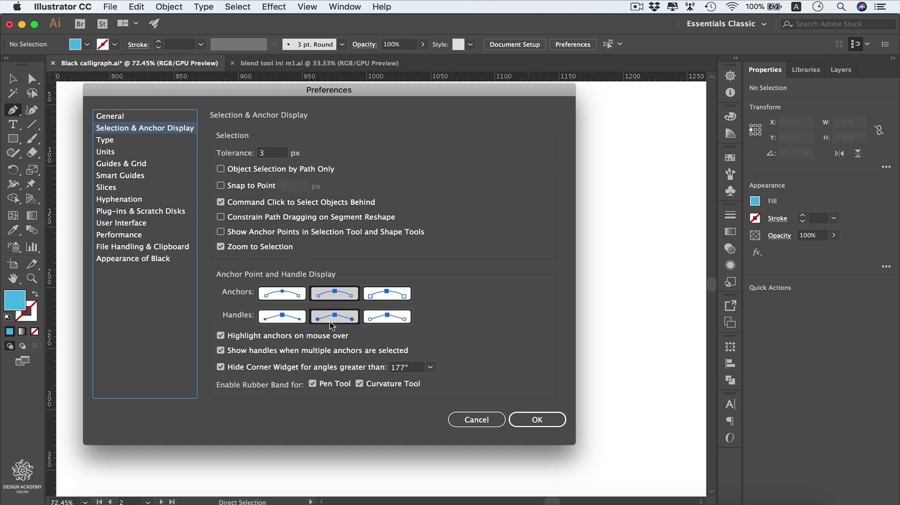
{"action": "left_click", "coordinate": [551, 421]}
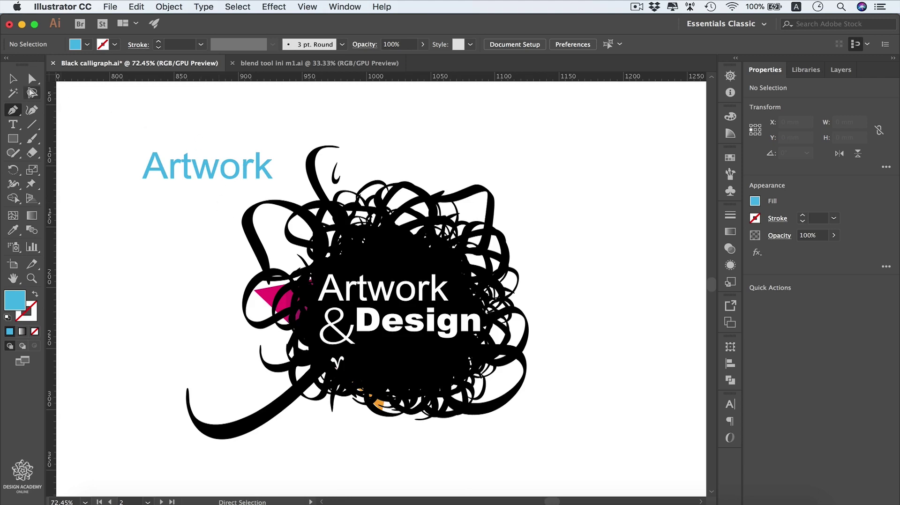
Draw a rectangle over the start of the blue Artwork text and fill it purple
{"action": "left_click", "coordinate": [14, 80]}
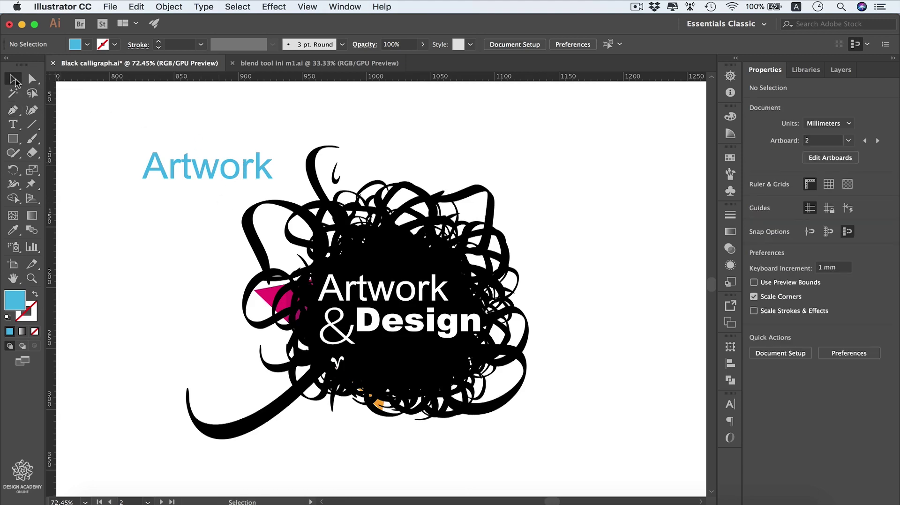
{"action": "left_click", "coordinate": [174, 180]}
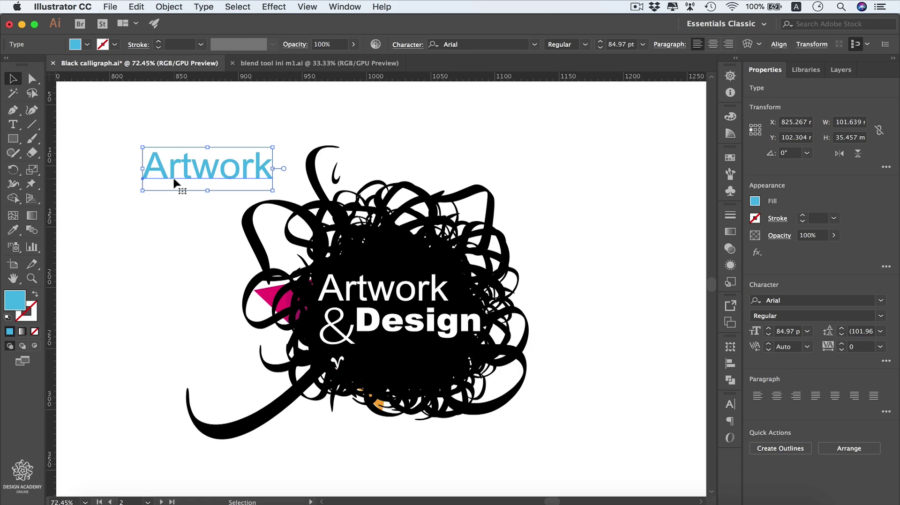
{"action": "left_click", "coordinate": [12, 139]}
{"action": "left_click_drag", "start_coordinate": [119, 133], "coordinate": [202, 206]}
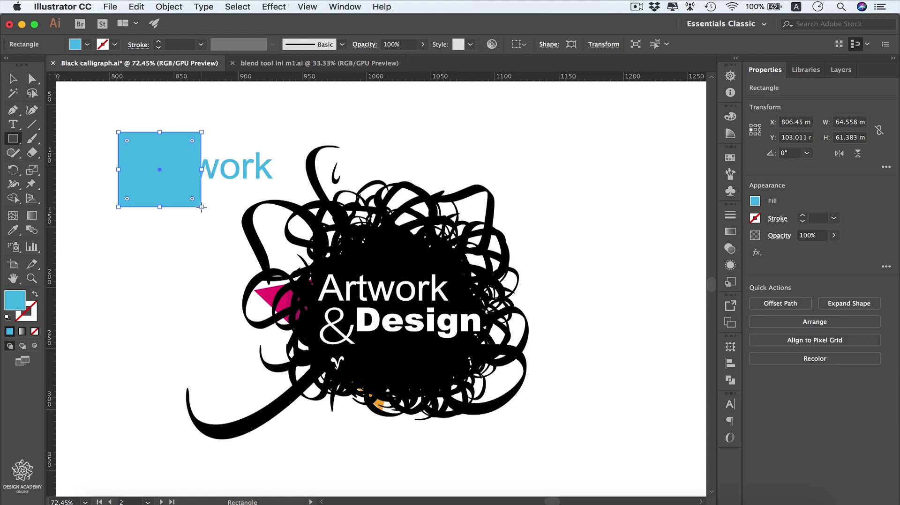
{"action": "left_click", "coordinate": [730, 134]}
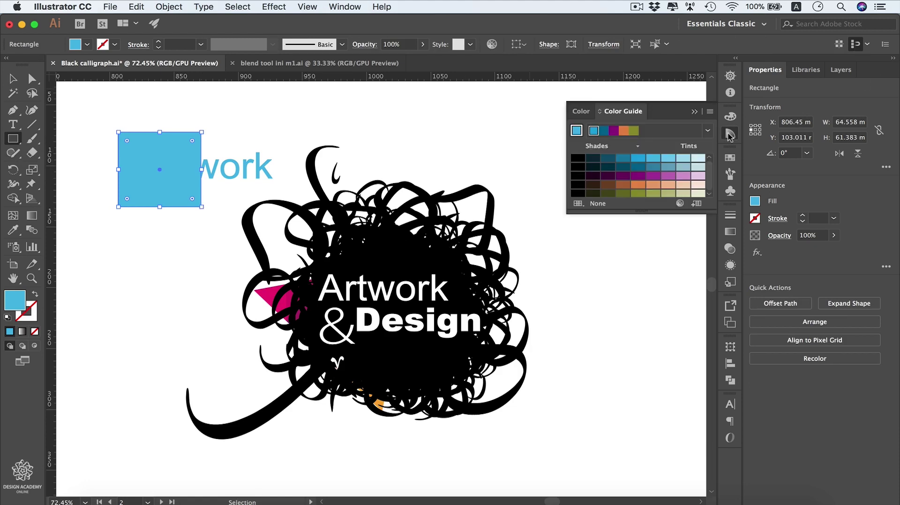
{"action": "left_click", "coordinate": [654, 180]}
{"action": "left_click", "coordinate": [694, 111]}
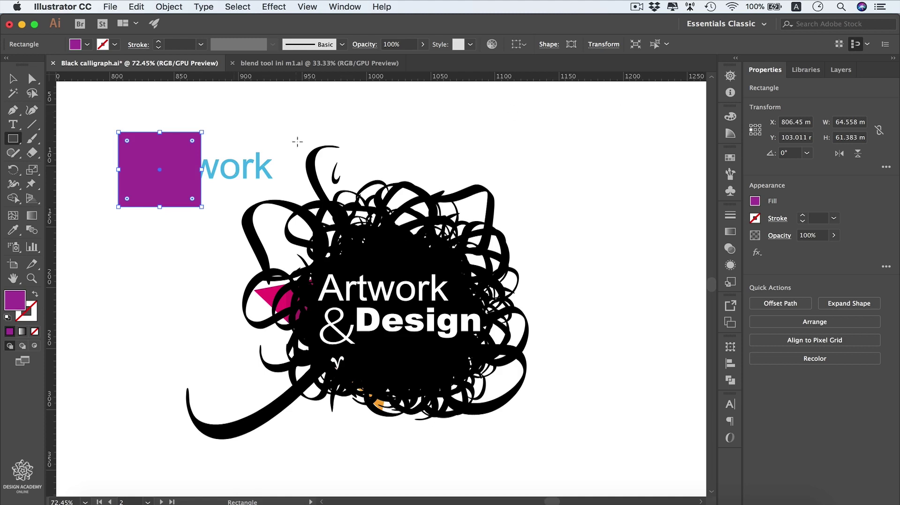
Cmd-click to cycle between the rectangle and the text behind it, then deselect all
{"action": "left_click", "coordinate": [15, 82]}
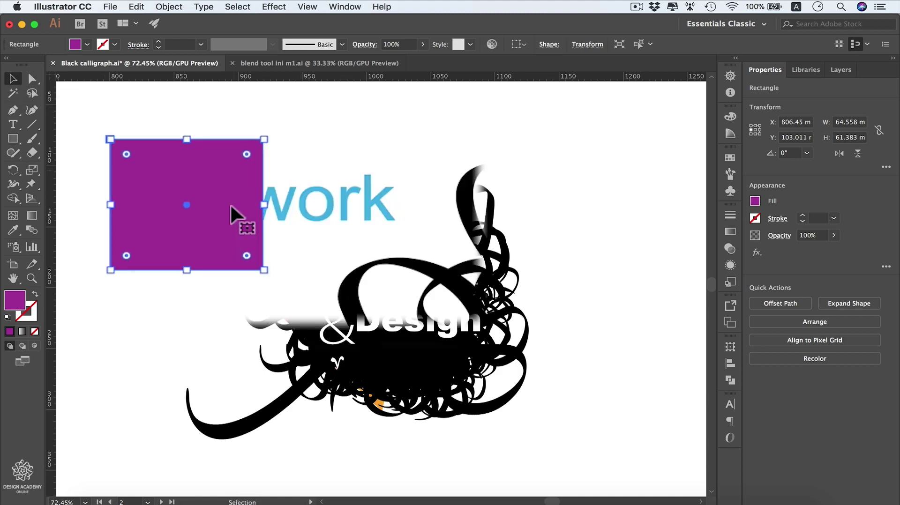
{"action": "key", "text": "super"}
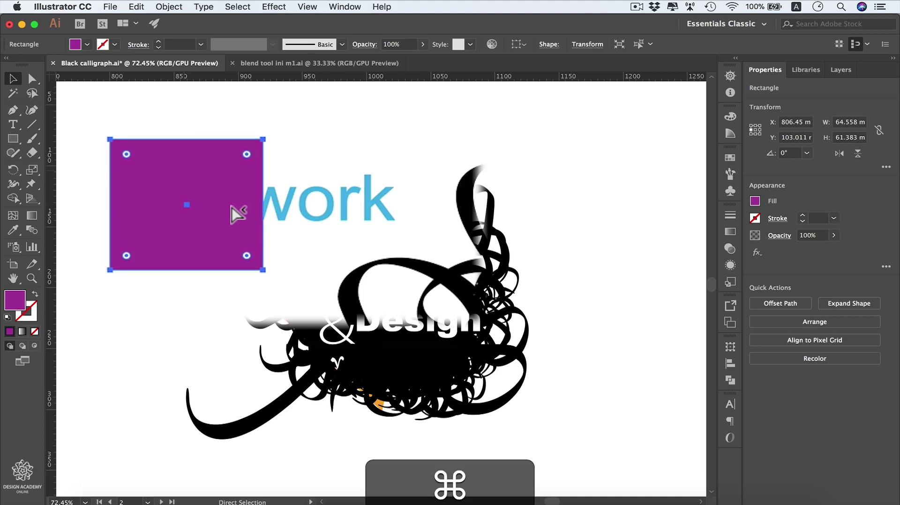
{"action": "left_click", "coordinate": [237, 213], "text": "super"}
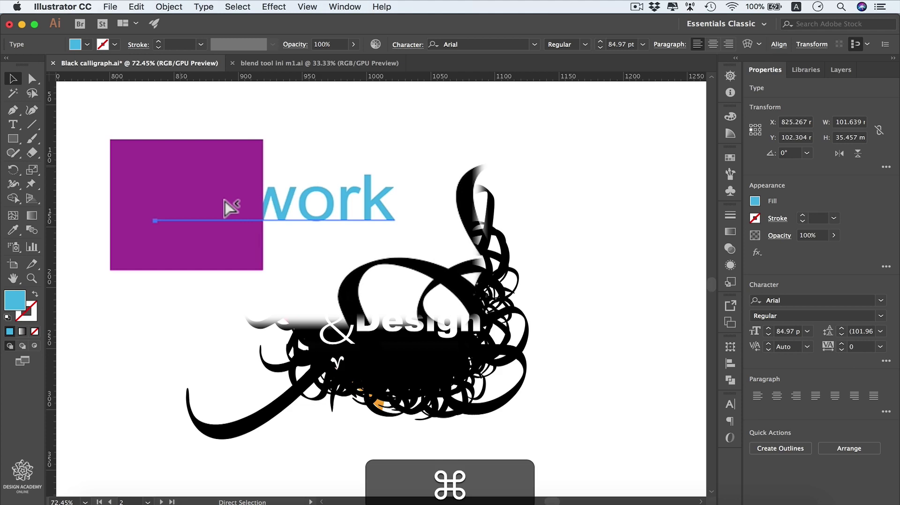
{"action": "left_click", "coordinate": [229, 207], "text": "super"}
{"action": "left_click", "coordinate": [229, 207], "text": "super"}
{"action": "left_click", "coordinate": [230, 207], "text": "super"}
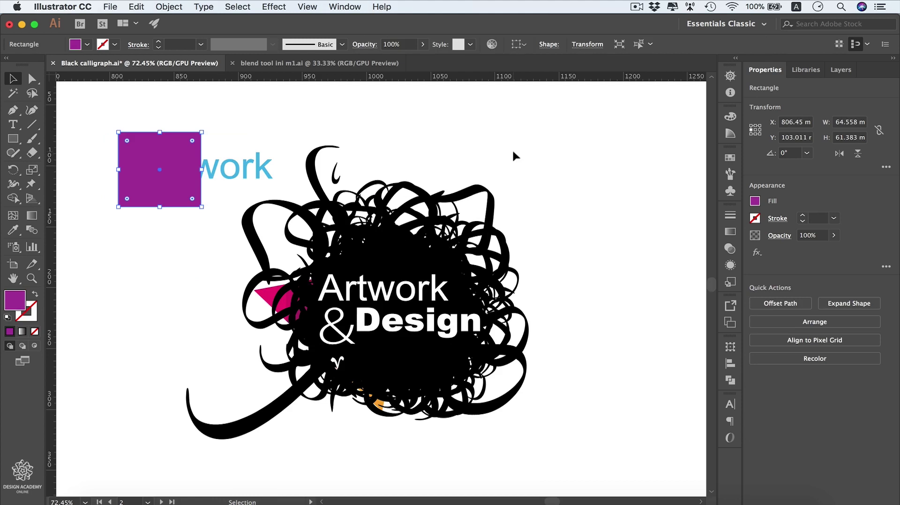
{"action": "left_click", "coordinate": [513, 151]}
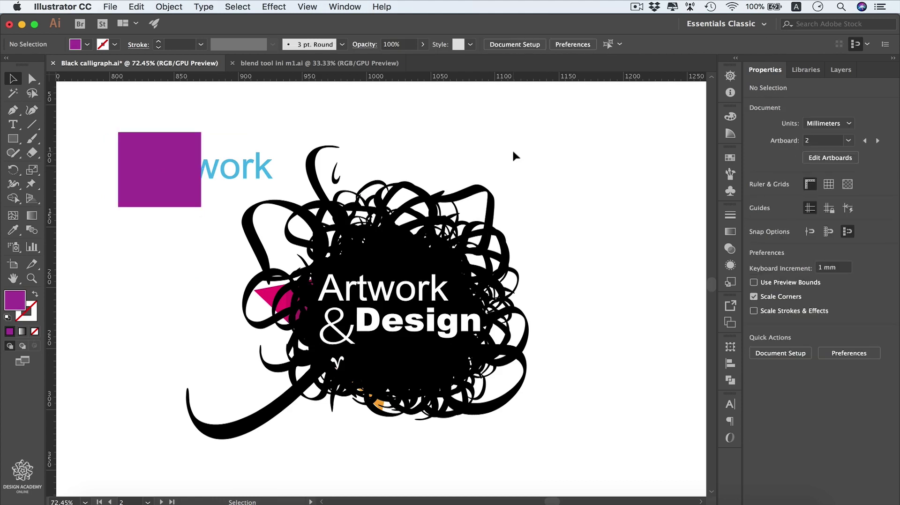
Show the Type preferences and leave Font Preview Size at Medium
{"action": "left_click", "coordinate": [849, 354]}
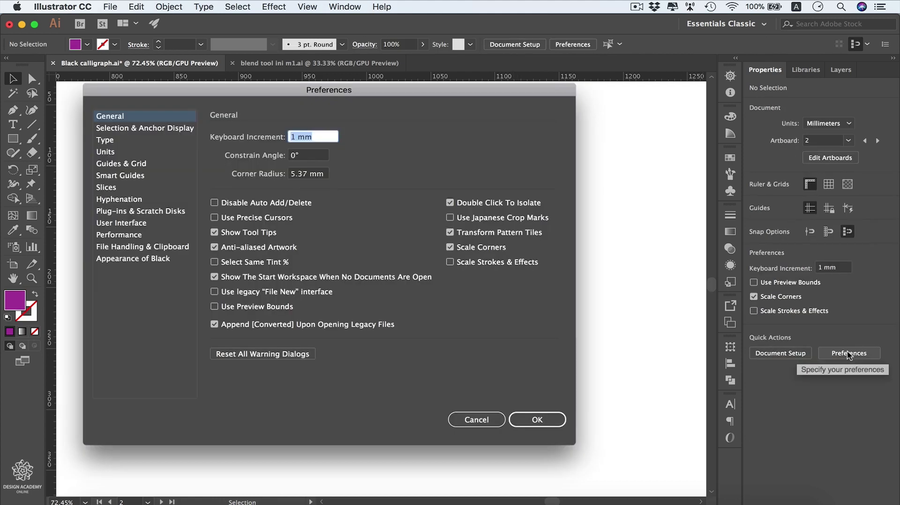
{"action": "left_click", "coordinate": [124, 142]}
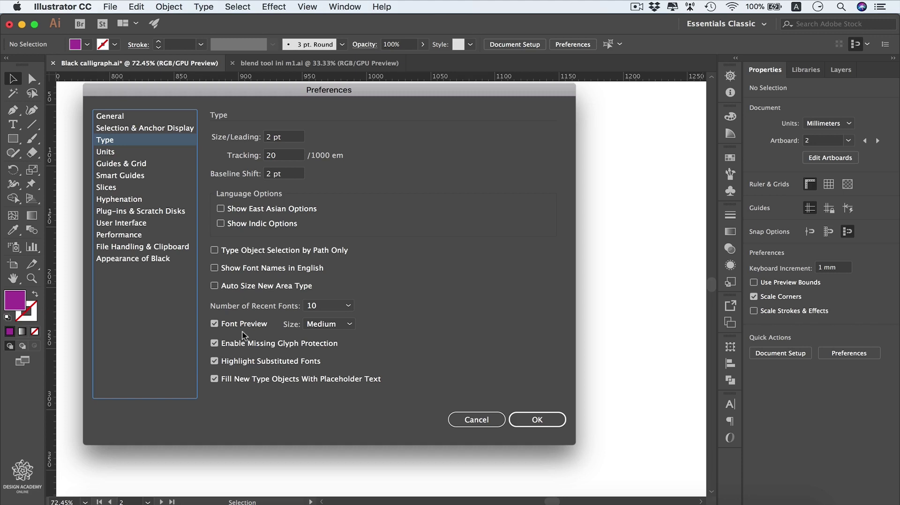
{"action": "left_click", "coordinate": [345, 331]}
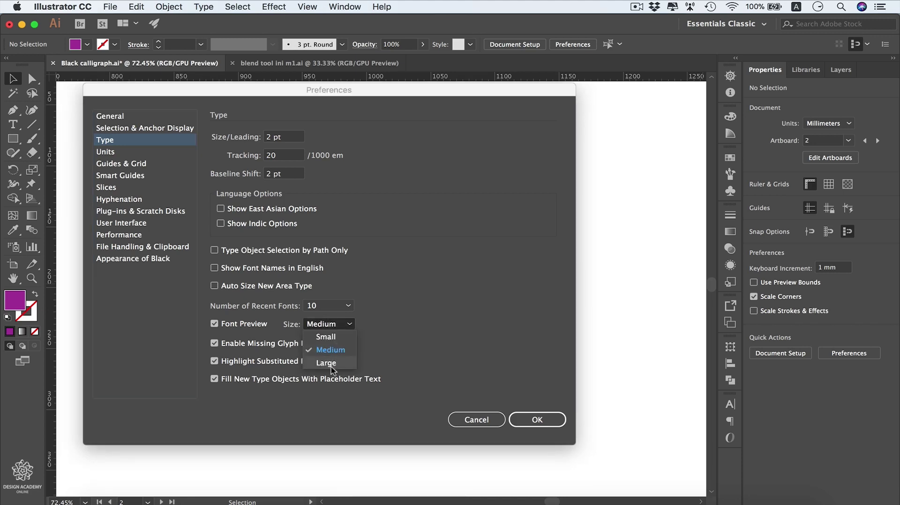
{"action": "left_click", "coordinate": [346, 327]}
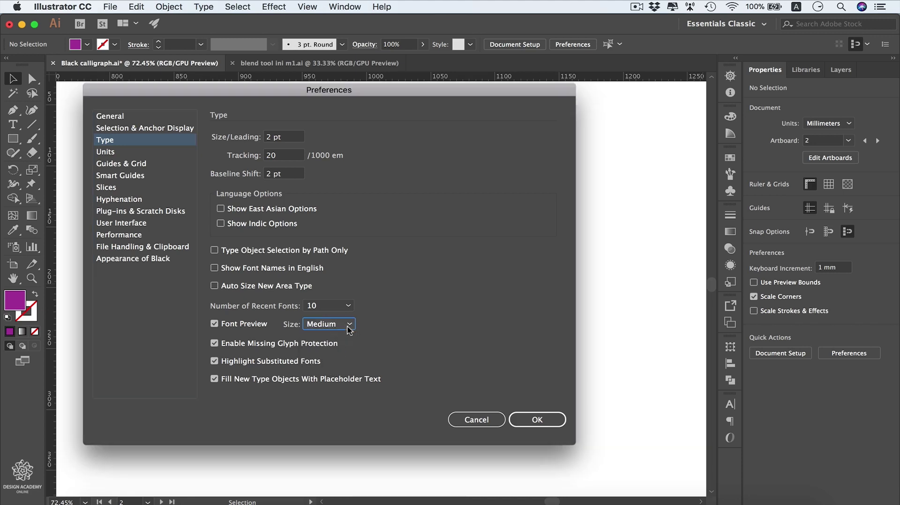
Check the Guides & Grid preferences, keeping the guide style as Lines
{"action": "left_click", "coordinate": [120, 165]}
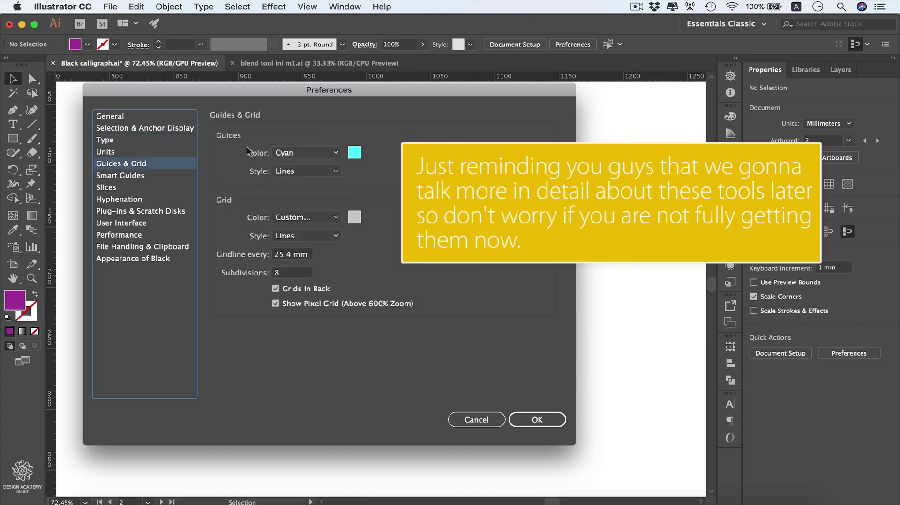
{"action": "left_click", "coordinate": [337, 173]}
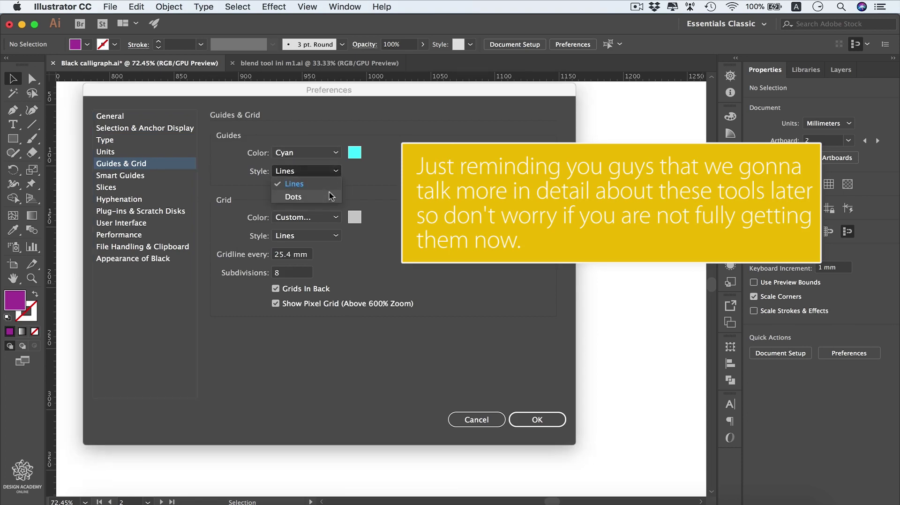
{"action": "left_click", "coordinate": [380, 187]}
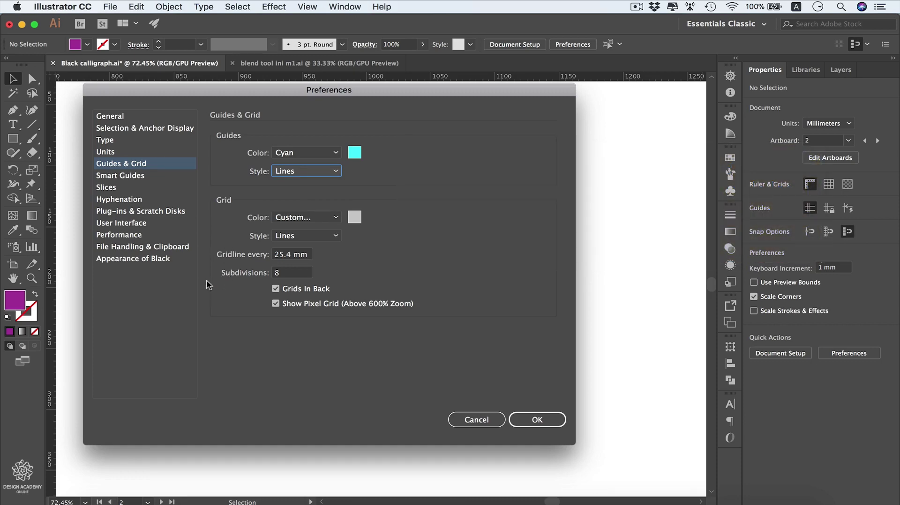
In Smart Guides, keep construction guides at 90° & 45° Angles
{"action": "left_click", "coordinate": [139, 180]}
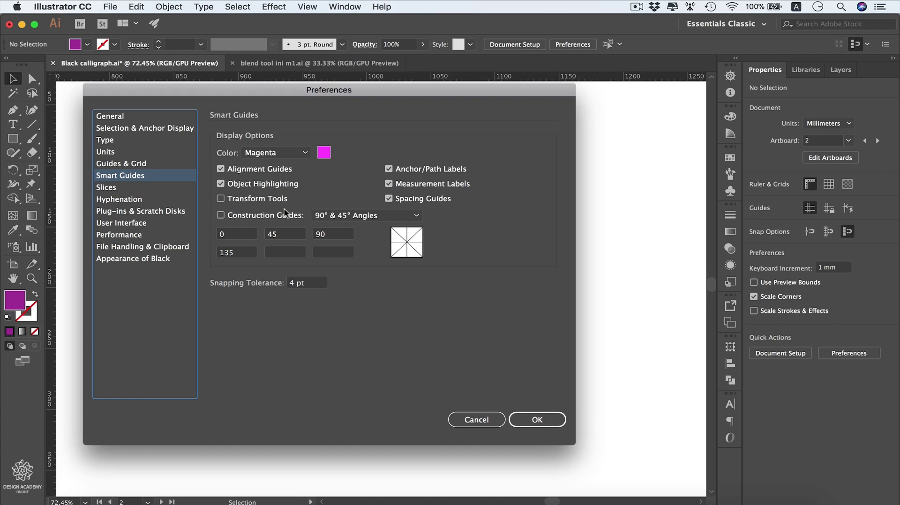
{"action": "left_click", "coordinate": [413, 214]}
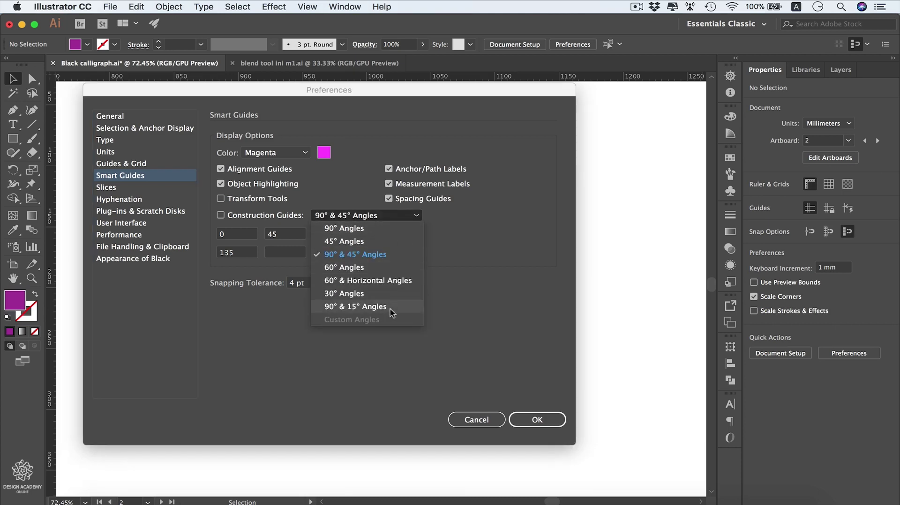
{"action": "left_click", "coordinate": [504, 273]}
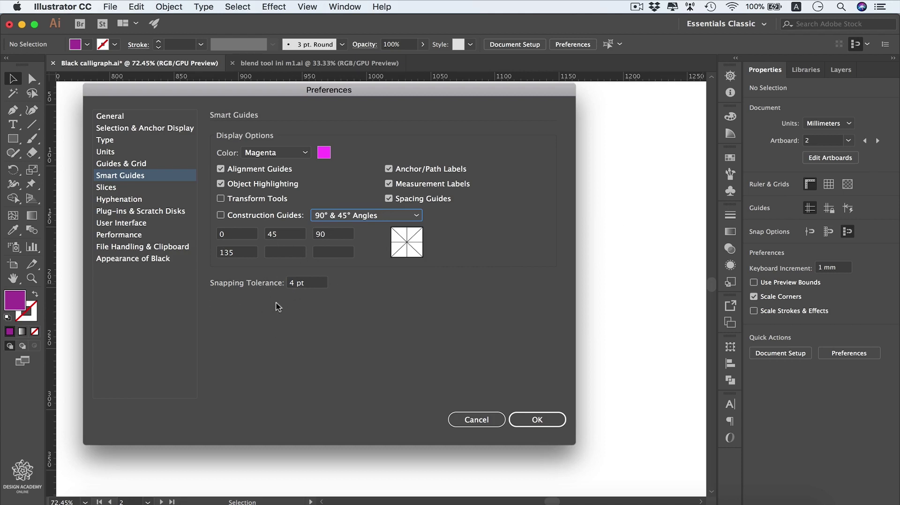
Browse the Slices and Hyphenation preferences, then return to Smart Guides
{"action": "left_click", "coordinate": [133, 190]}
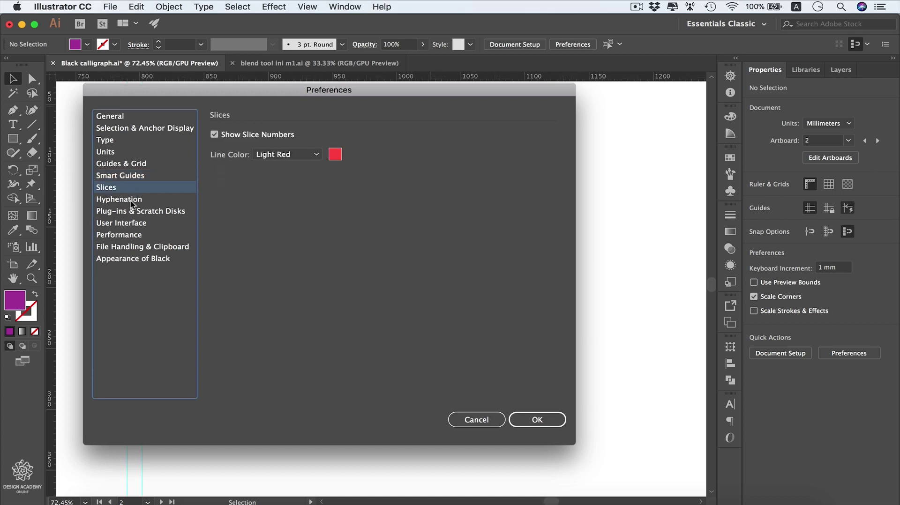
{"action": "left_click", "coordinate": [138, 201]}
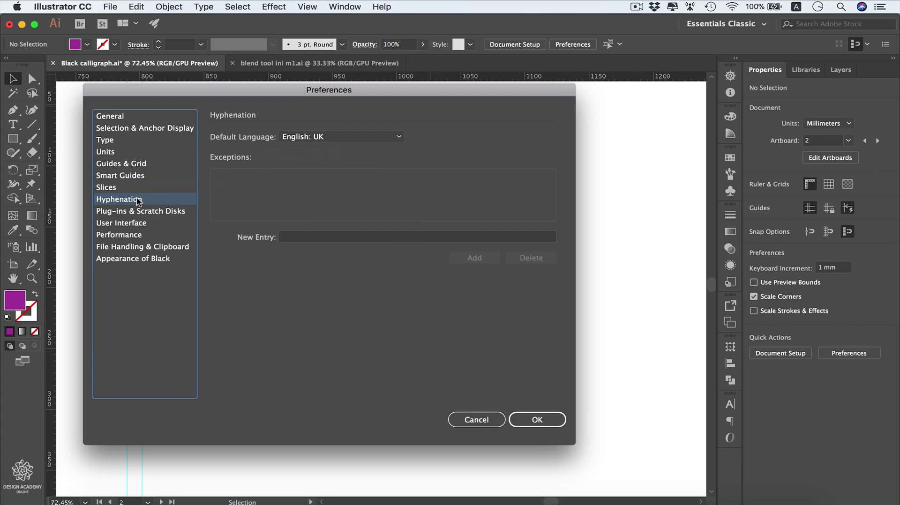
{"action": "key", "text": "Up"}
{"action": "key", "text": "Up"}
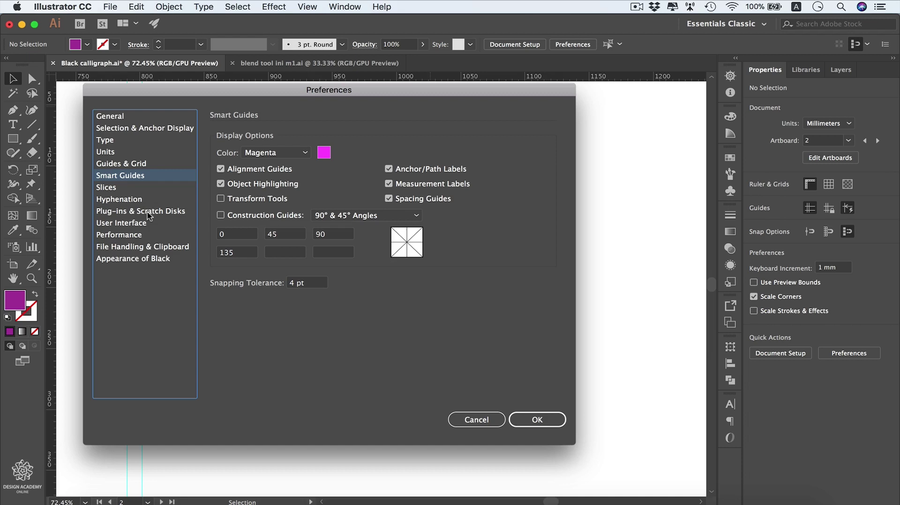
On User Interface, try each brightness level, ending on Medium Dark
{"action": "left_click", "coordinate": [139, 224]}
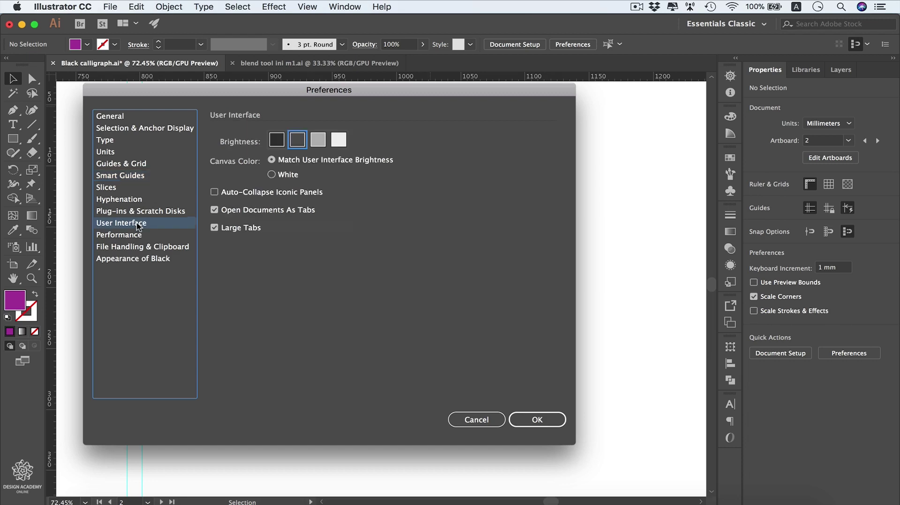
{"action": "left_click", "coordinate": [321, 140]}
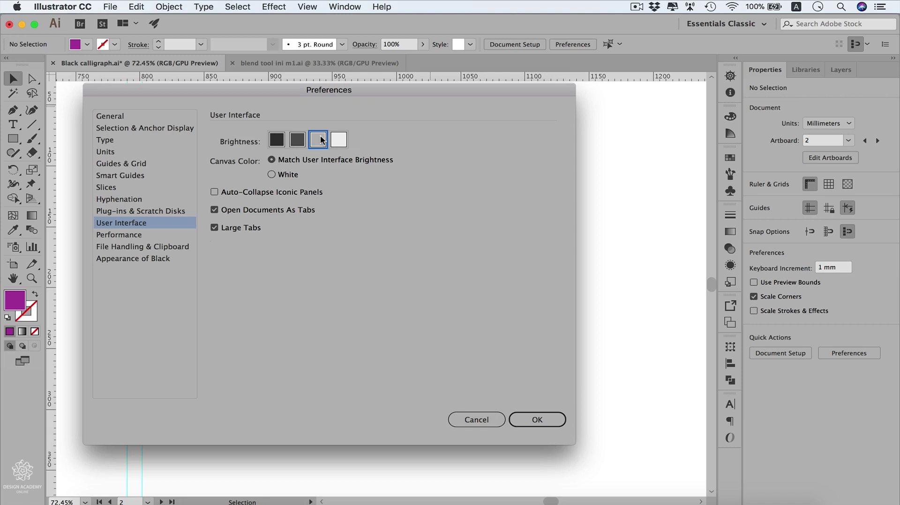
{"action": "left_click", "coordinate": [336, 141]}
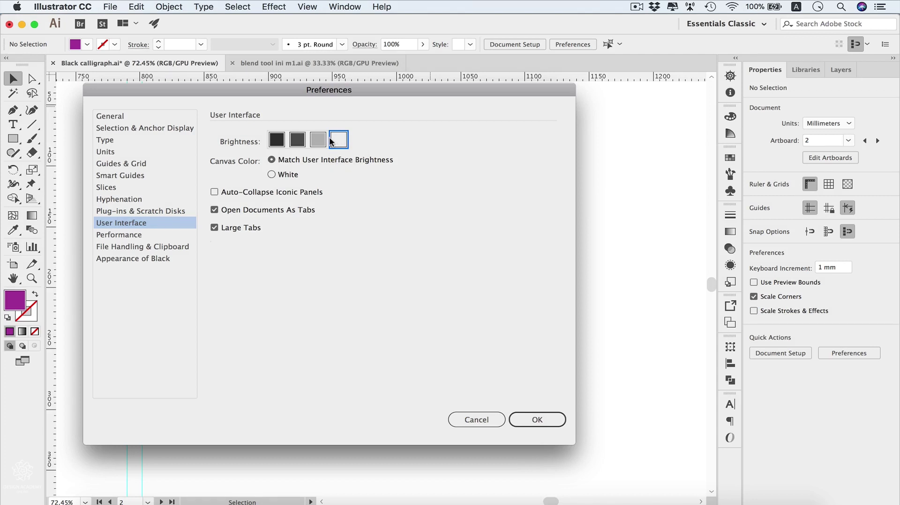
{"action": "left_click", "coordinate": [298, 141]}
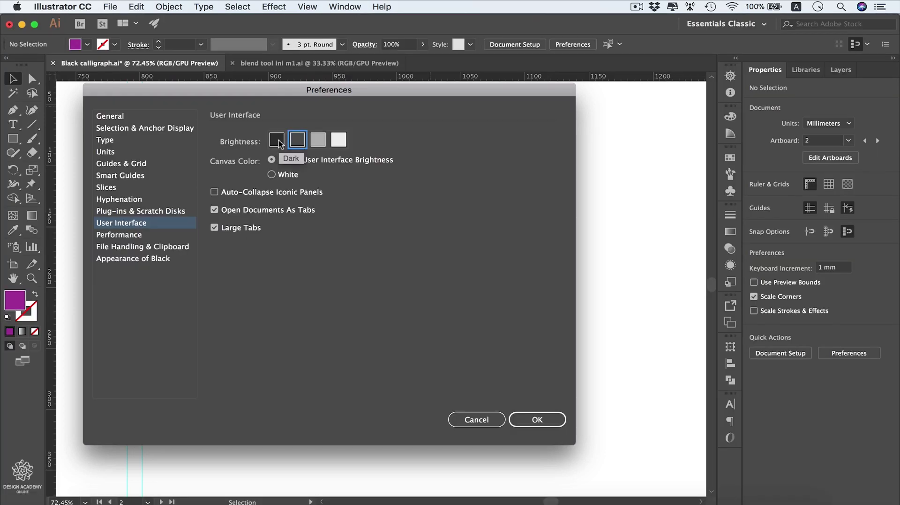
{"action": "left_click", "coordinate": [277, 141]}
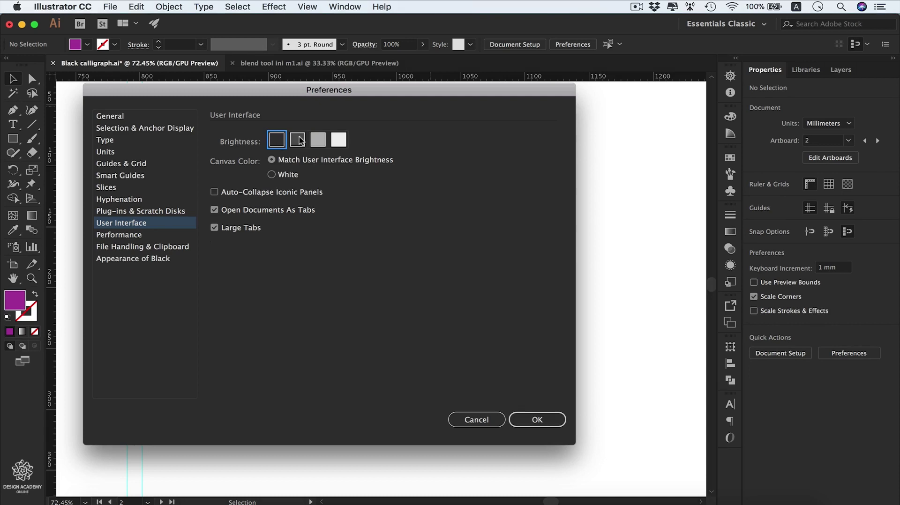
{"action": "left_click", "coordinate": [298, 140]}
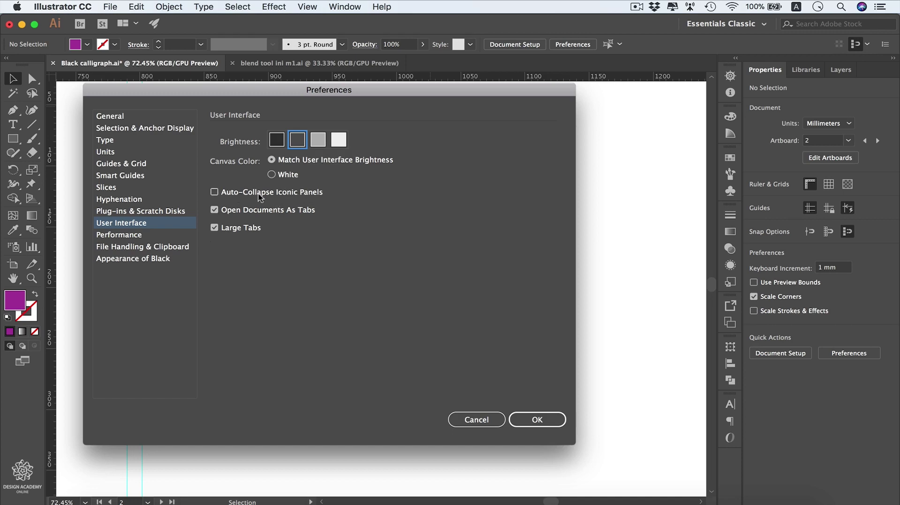
Pass through Performance to File Handling & Clipboard and keep recovery data saving every 2 Minutes
{"action": "left_click", "coordinate": [145, 239]}
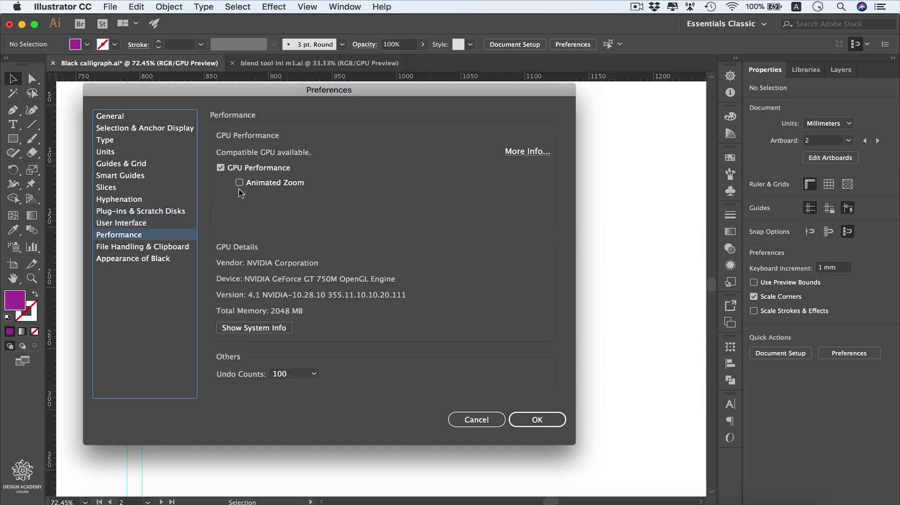
{"action": "left_click", "coordinate": [160, 249]}
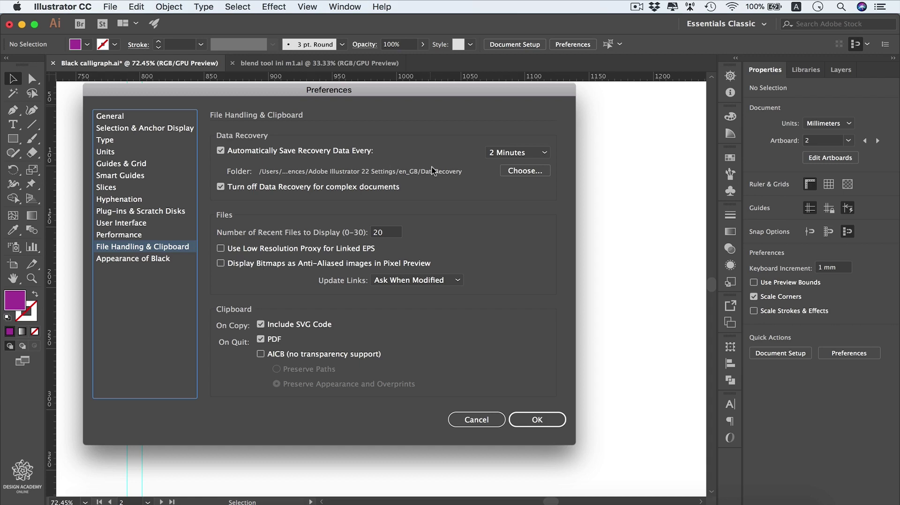
{"action": "left_click", "coordinate": [540, 154]}
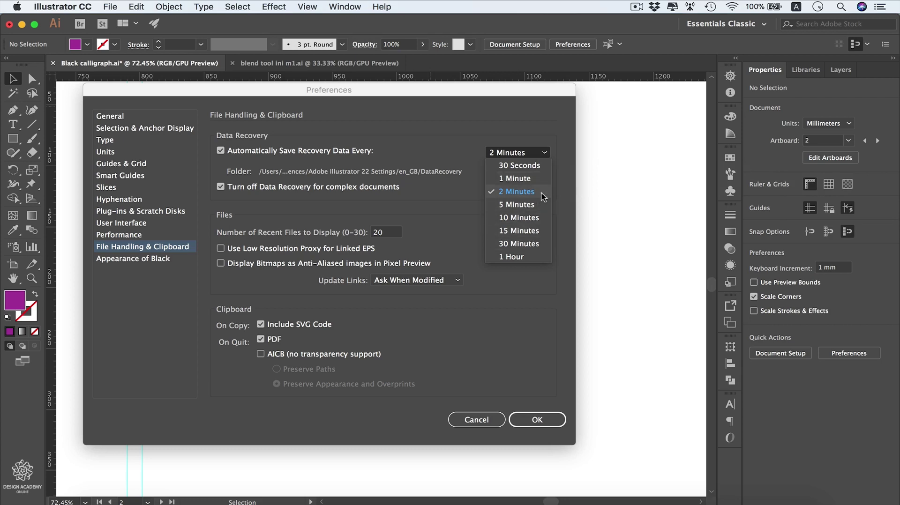
{"action": "left_click", "coordinate": [547, 153]}
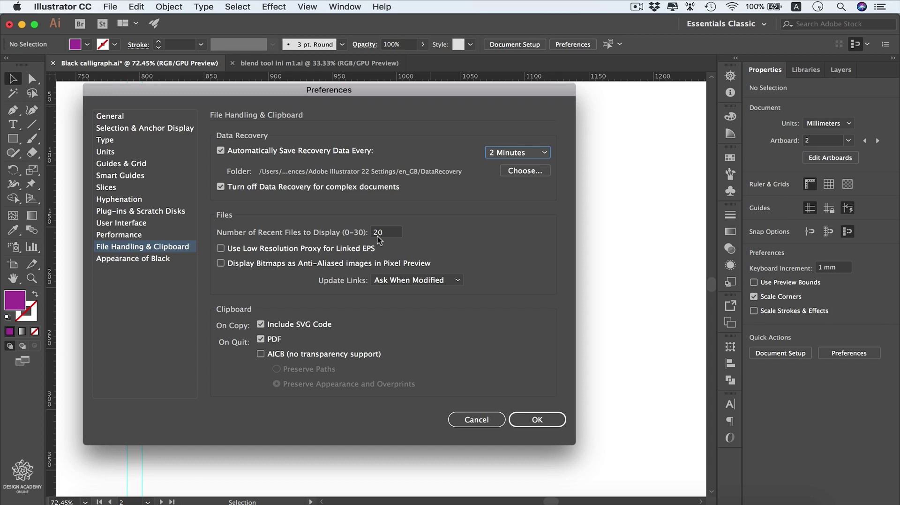
In Appearance of Black, keep both On Screen and Printing/Exporting set to Rich Black
{"action": "left_click", "coordinate": [165, 262]}
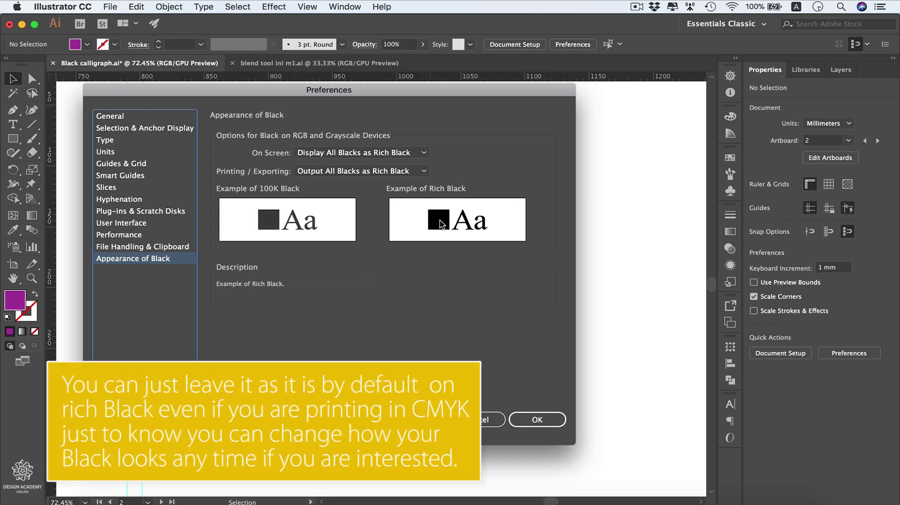
{"action": "left_click", "coordinate": [423, 152]}
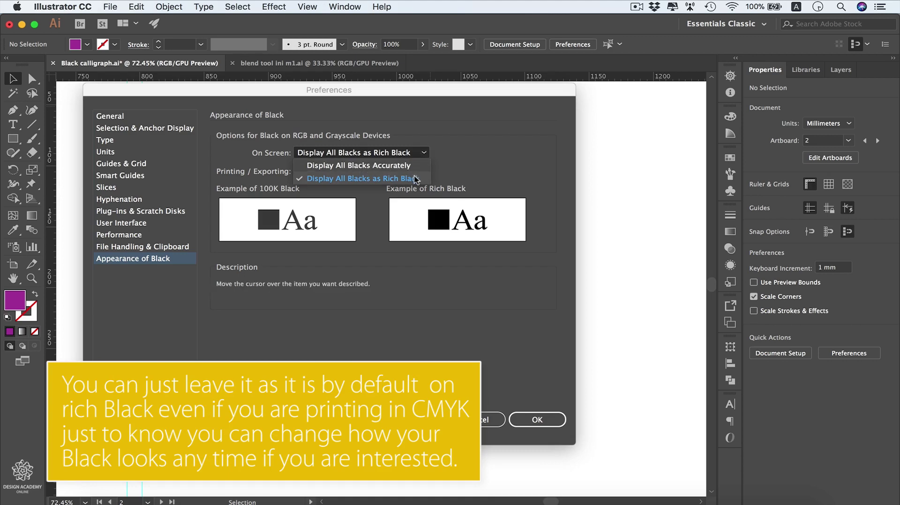
{"action": "left_click", "coordinate": [425, 155]}
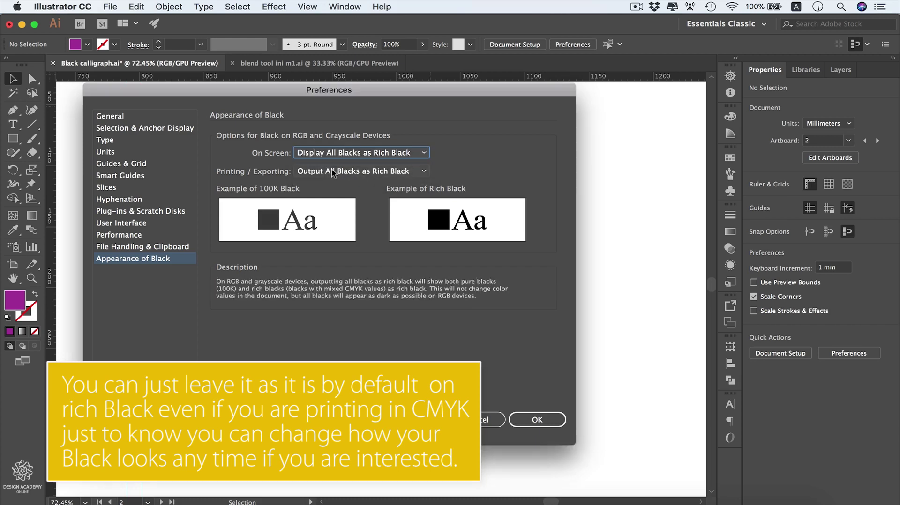
{"action": "left_click", "coordinate": [409, 171]}
{"action": "left_click", "coordinate": [409, 172]}
{"action": "left_click", "coordinate": [409, 171]}
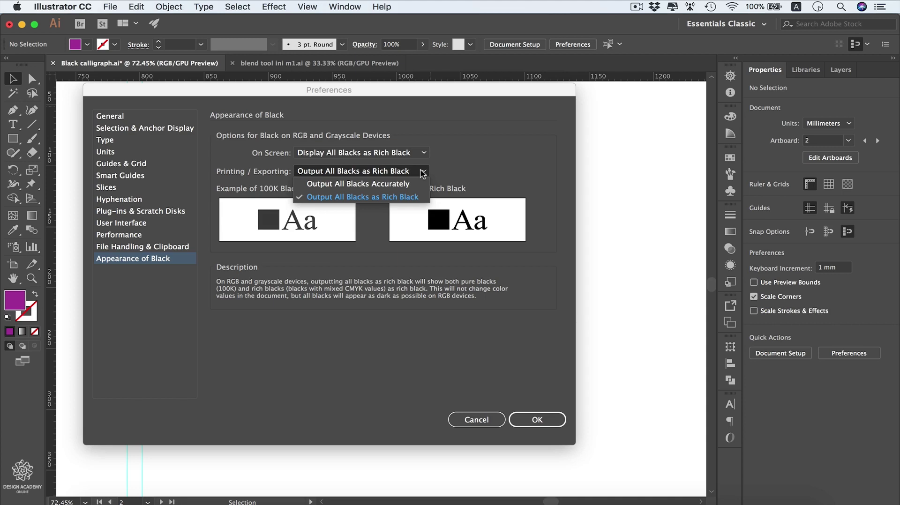
{"action": "left_click", "coordinate": [423, 173]}
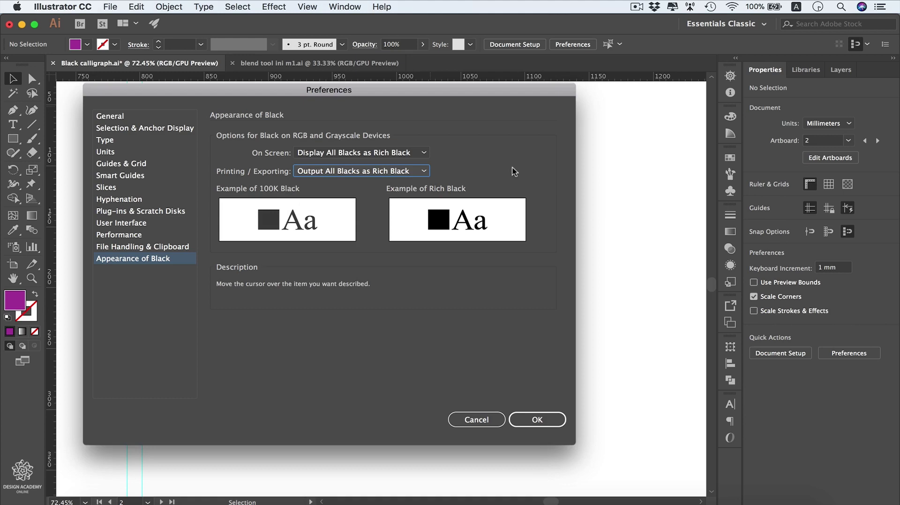